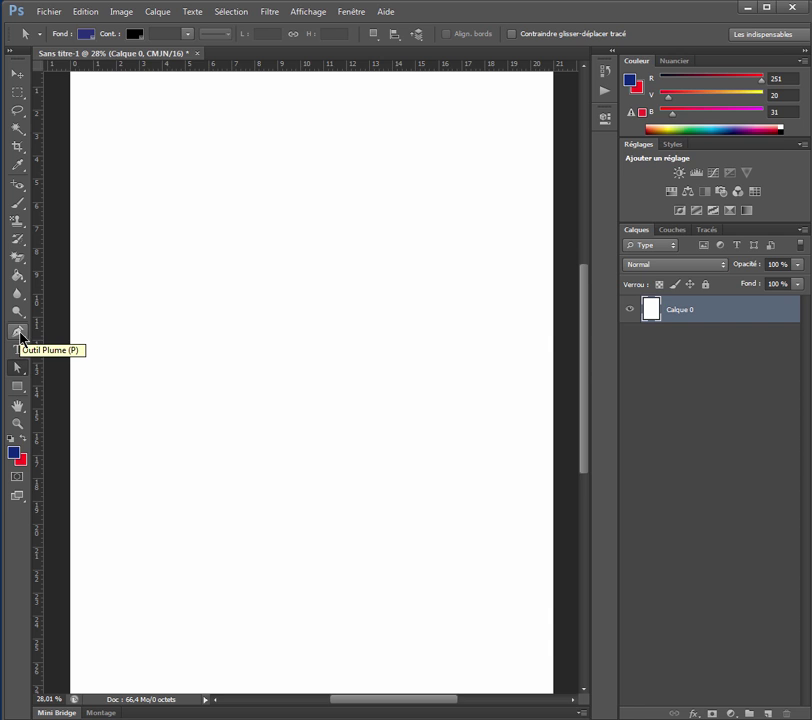
Draw a closed straight-sided polygon about 1135 by 771 px in the page's upper half with the Pen tool
{"action": "left_click", "coordinate": [20, 336]}
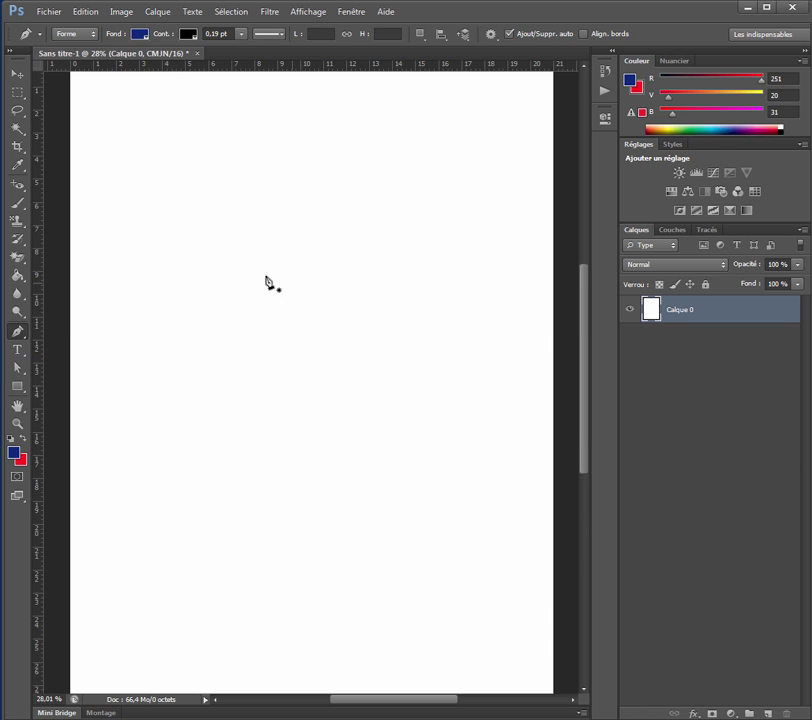
{"action": "left_click", "coordinate": [192, 309]}
{"action": "left_click", "coordinate": [207, 335]}
{"action": "left_click", "coordinate": [254, 369]}
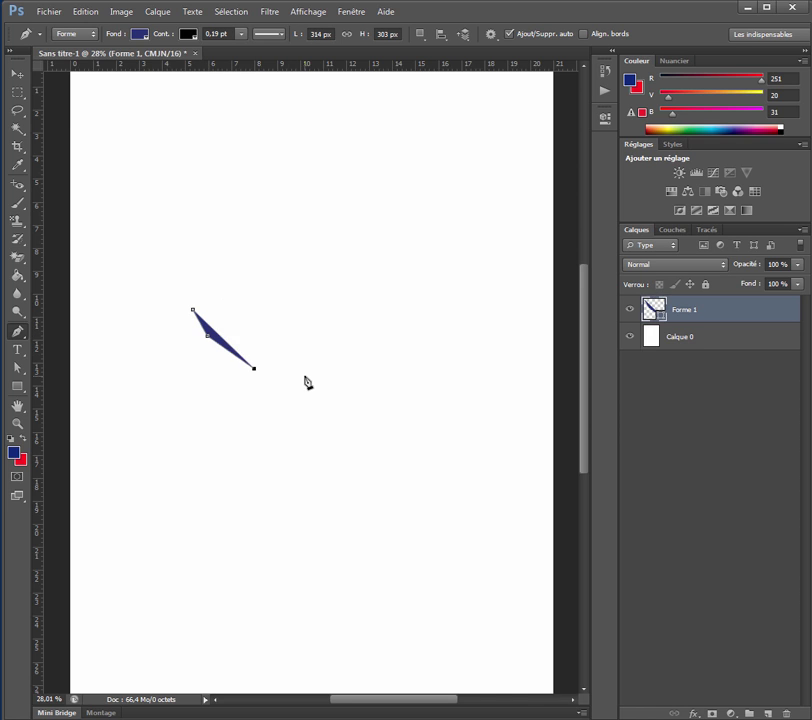
{"action": "left_click_drag", "start_coordinate": [304, 375], "coordinate": [348, 377]}
{"action": "left_click", "coordinate": [348, 376]}
{"action": "left_click", "coordinate": [411, 357]}
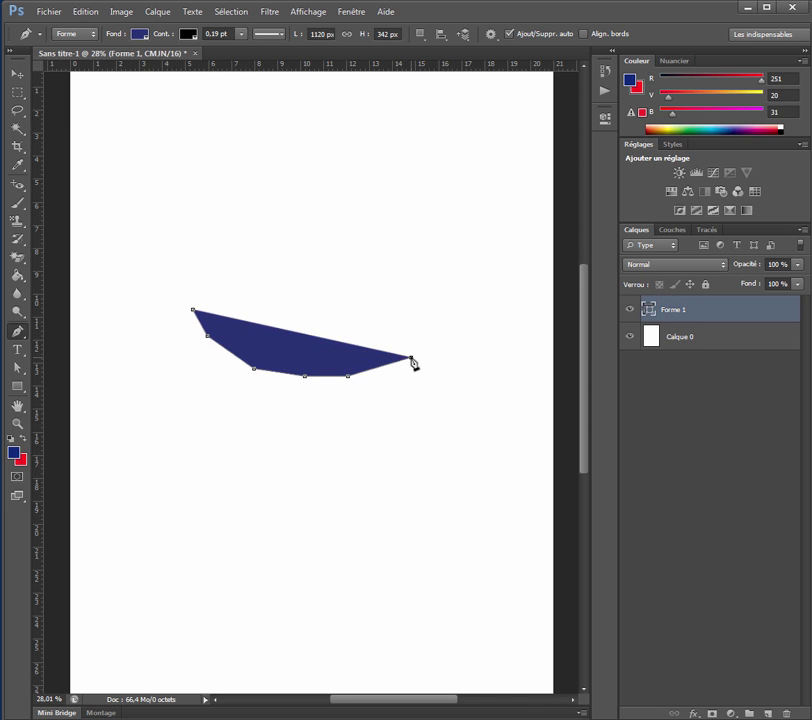
{"action": "left_click", "coordinate": [414, 321]}
{"action": "left_click", "coordinate": [387, 273]}
{"action": "left_click", "coordinate": [358, 243]}
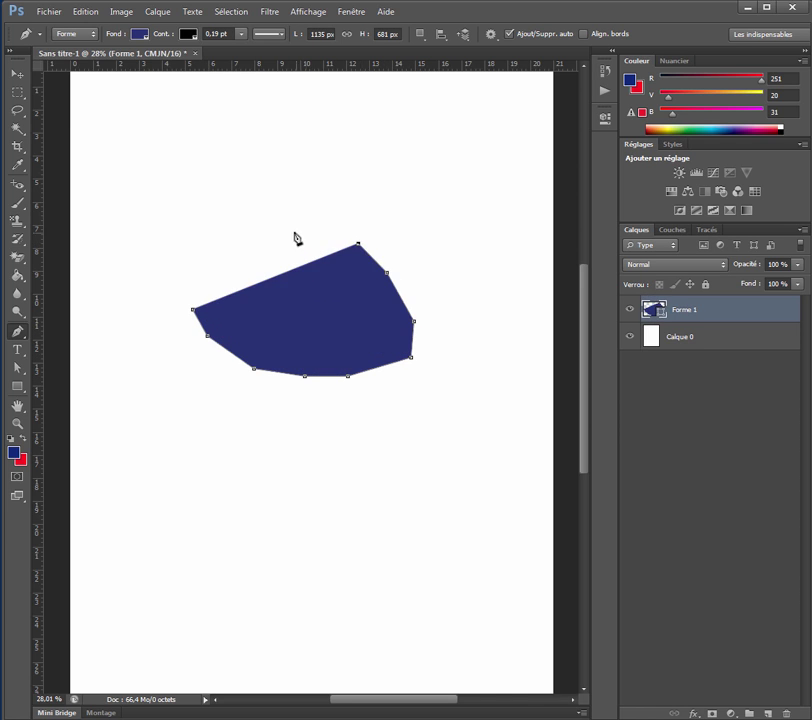
{"action": "left_click", "coordinate": [291, 230]}
{"action": "left_click", "coordinate": [227, 228]}
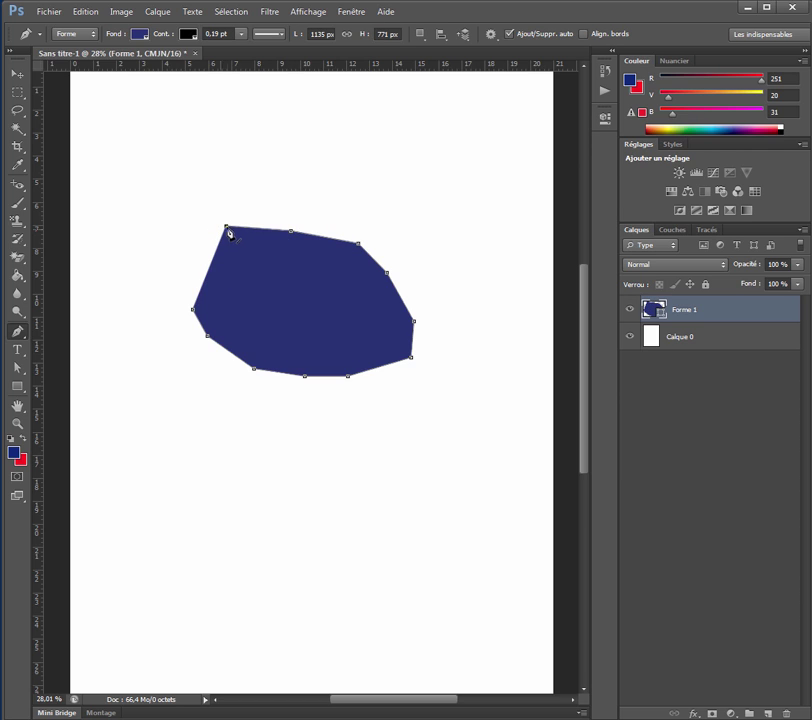
{"action": "left_click", "coordinate": [193, 310]}
{"action": "key", "text": "Escape"}
Draw a closed freehand shape about 1224 by 628 px below the polygon with the Freeform Pen tool
{"action": "left_click", "coordinate": [19, 335]}
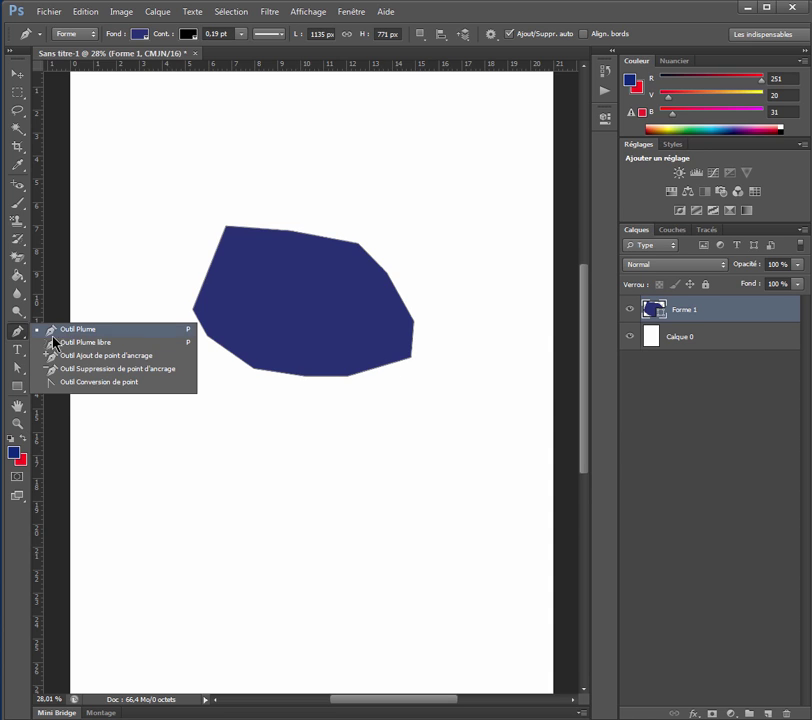
{"action": "left_click", "coordinate": [87, 343]}
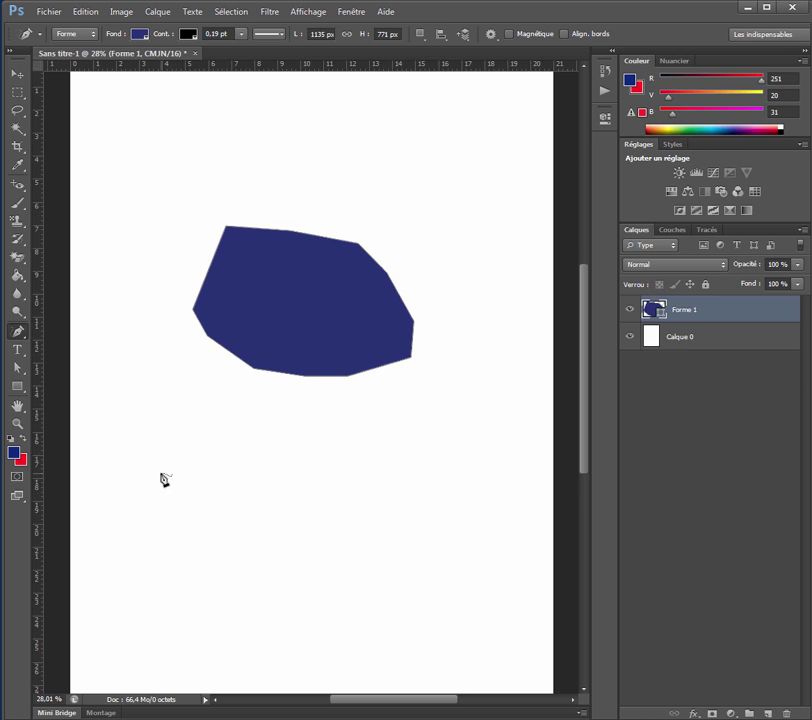
{"action": "mouse_move", "coordinate": [161, 474]}
{"action": "left_mouse_down"}
{"action": "mouse_move", "coordinate": [180, 530]}
{"action": "mouse_move", "coordinate": [215, 532]}
{"action": "mouse_move", "coordinate": [238, 554]}
{"action": "mouse_move", "coordinate": [284, 545]}
{"action": "mouse_move", "coordinate": [316, 553]}
{"action": "mouse_move", "coordinate": [352, 533]}
{"action": "mouse_move", "coordinate": [372, 500]}
{"action": "mouse_move", "coordinate": [352, 449]}
{"action": "mouse_move", "coordinate": [281, 456]}
{"action": "mouse_move", "coordinate": [252, 439]}
{"action": "mouse_move", "coordinate": [223, 468]}
{"action": "mouse_move", "coordinate": [204, 464]}
{"action": "mouse_move", "coordinate": [179, 433]}
{"action": "mouse_move", "coordinate": [141, 447]}
{"action": "mouse_move", "coordinate": [134, 464]}
{"action": "mouse_move", "coordinate": [164, 479]}
{"action": "left_mouse_up"}
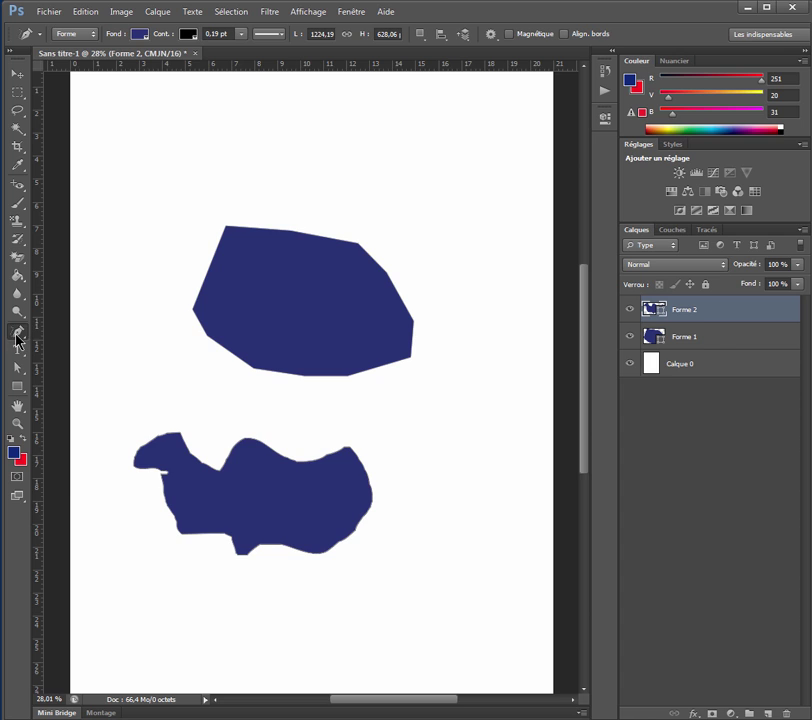
Add an anchor point midway along the polygon's sloping top edge and pull it slightly upward into a curve
{"action": "right_click", "coordinate": [15, 334]}
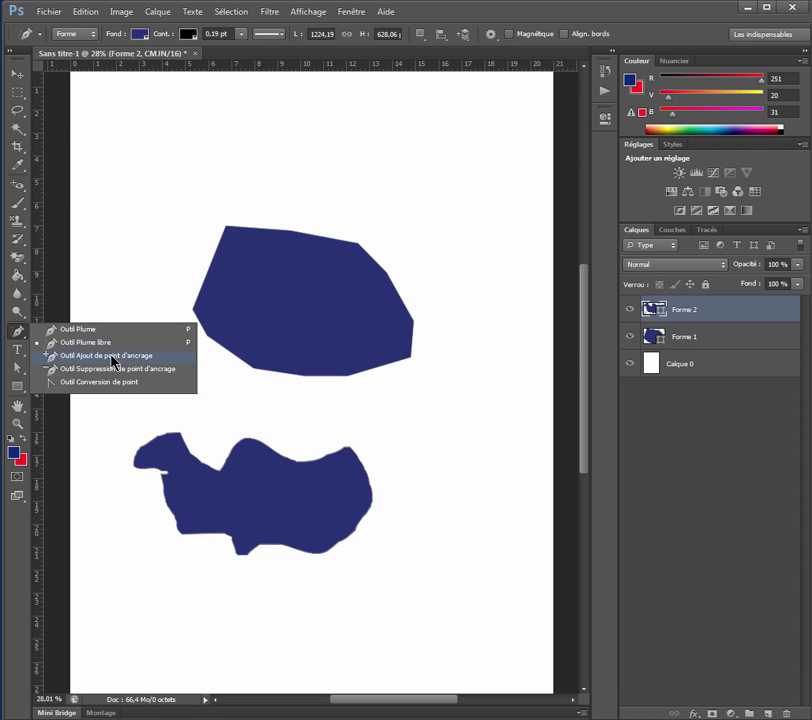
{"action": "left_click", "coordinate": [88, 356]}
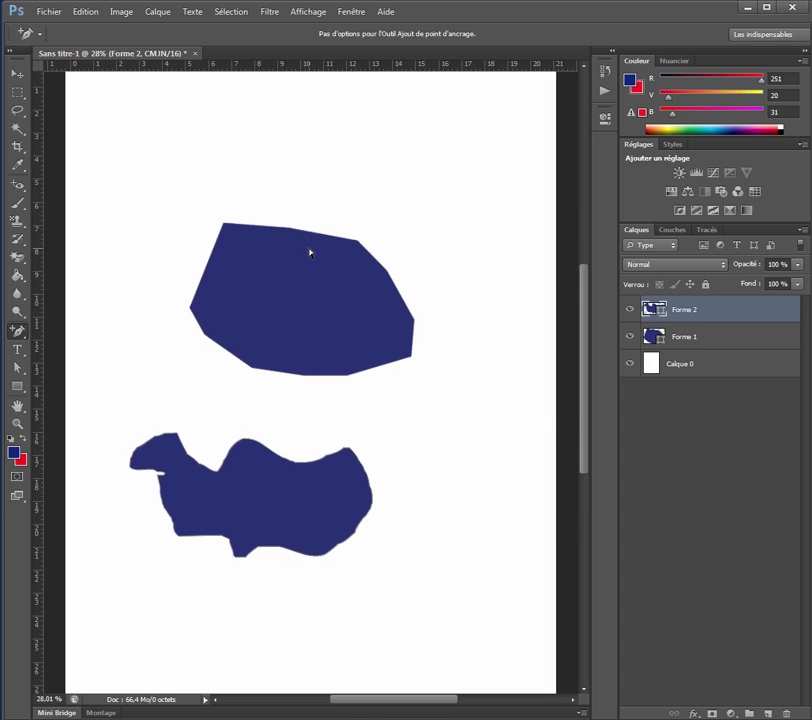
{"action": "scroll", "coordinate": [310, 252], "scroll_direction": "up", "scroll_amount": 3}
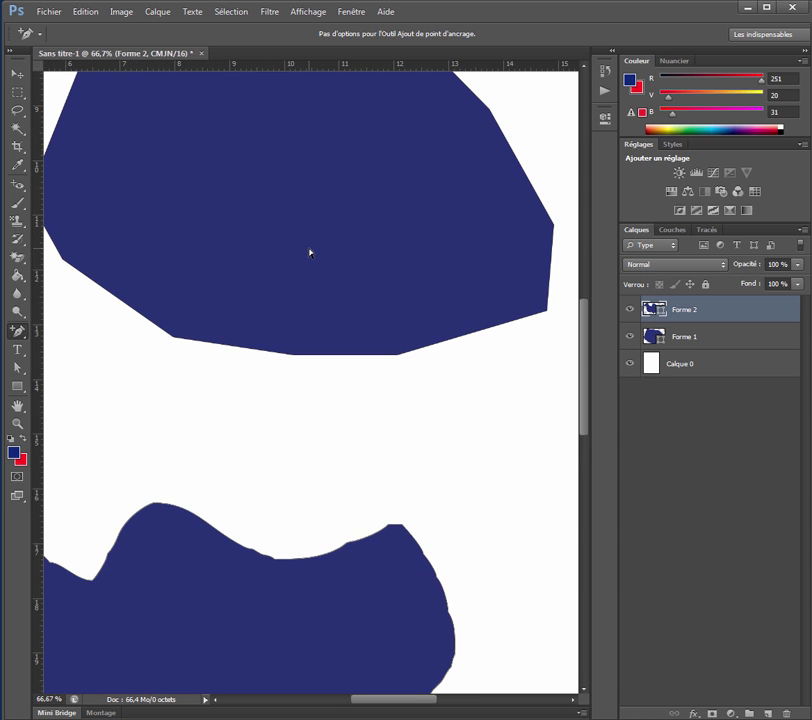
{"action": "scroll", "coordinate": [276, 297], "scroll_direction": "up", "scroll_amount": 1}
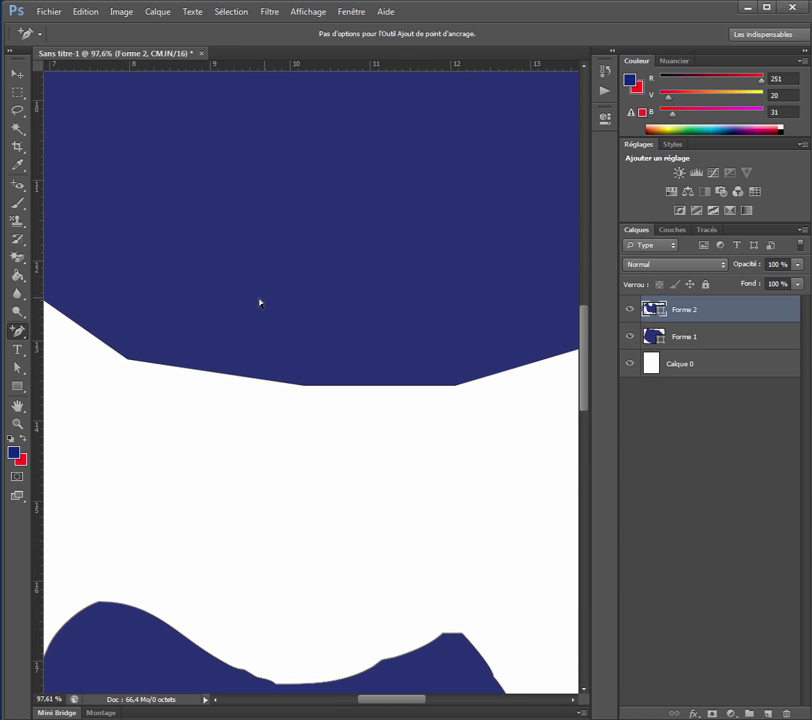
{"action": "left_click_drag", "start_coordinate": [252, 288], "coordinate": [265, 604]}
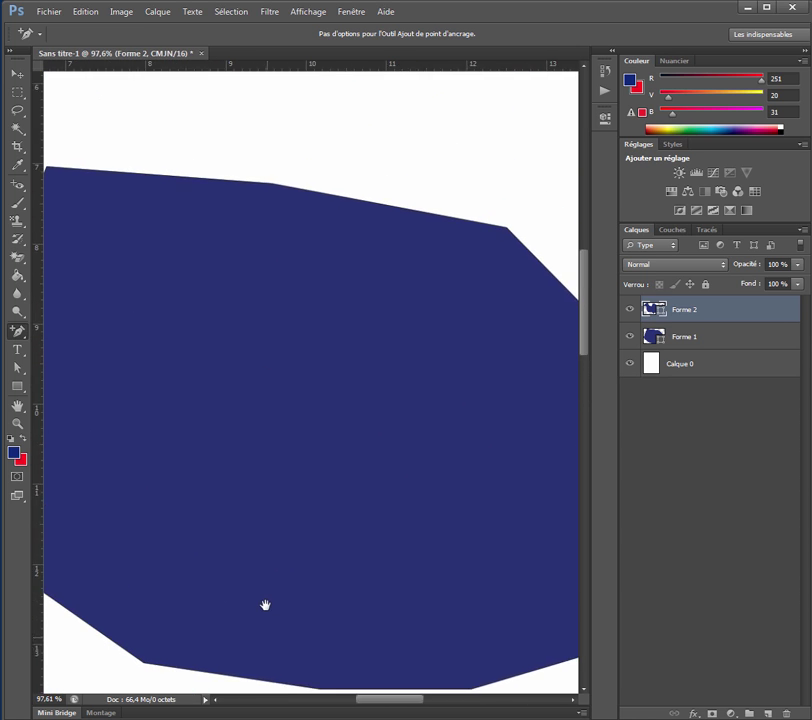
{"action": "left_click", "coordinate": [367, 225], "text": "ctrl"}
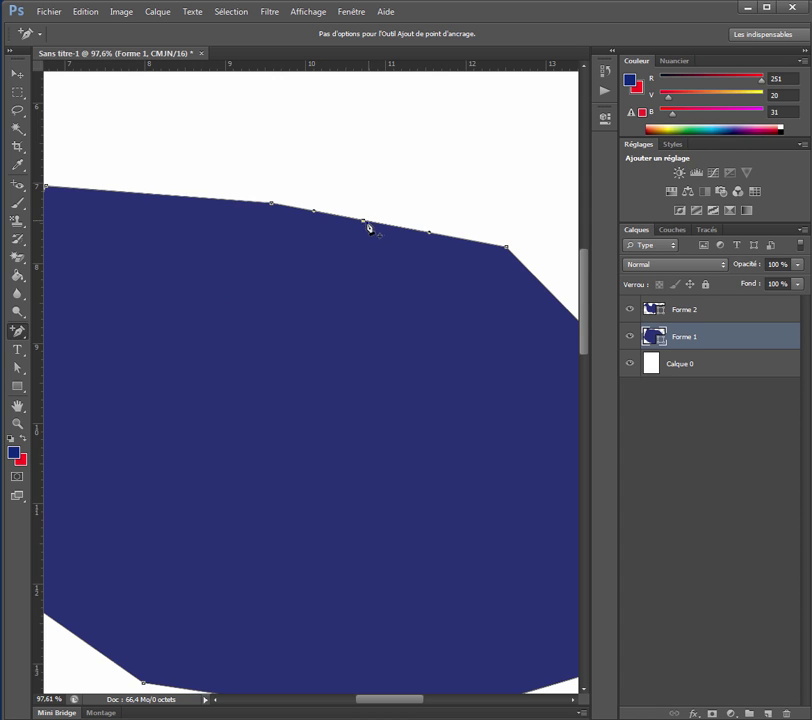
{"action": "left_click_drag", "start_coordinate": [366, 225], "coordinate": [375, 189]}
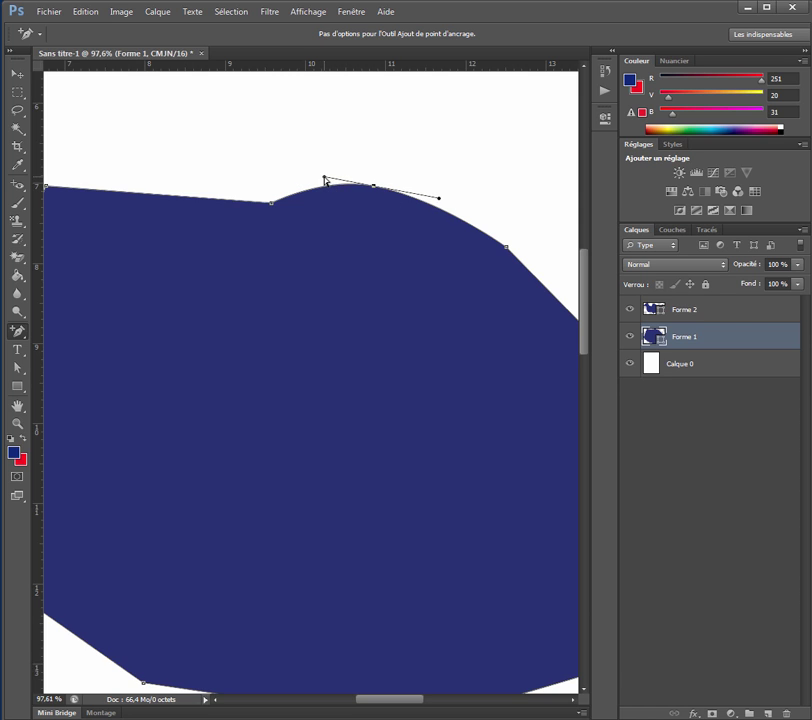
Reshape the curve at the added point by swinging its direction handles to near vertical and shifting the point up and right
{"action": "left_click_drag", "start_coordinate": [325, 180], "coordinate": [375, 120]}
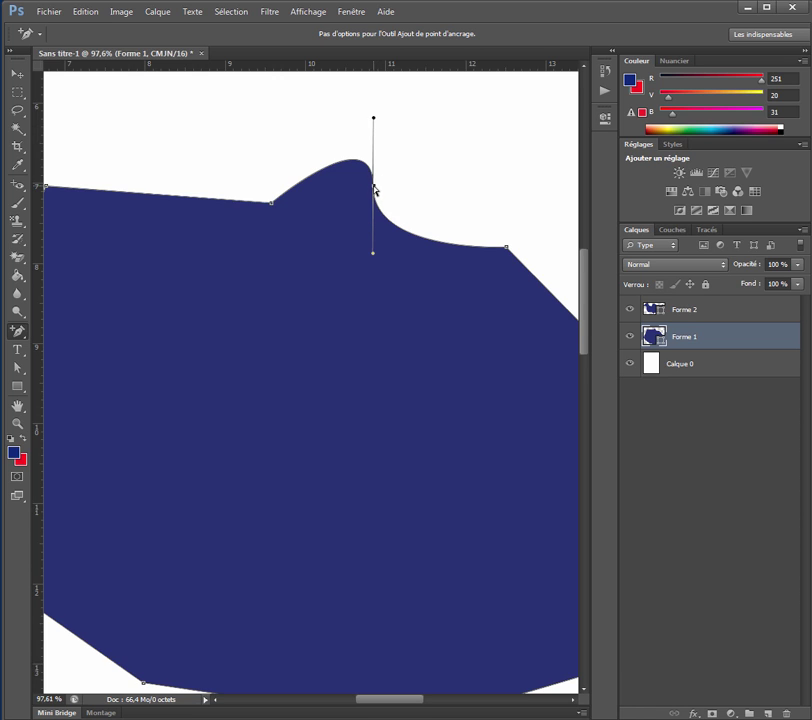
{"action": "mouse_move", "coordinate": [374, 188]}
{"action": "left_mouse_down"}
{"action": "mouse_move", "coordinate": [402, 181]}
{"action": "mouse_move", "coordinate": [372, 181]}
{"action": "mouse_move", "coordinate": [385, 170]}
{"action": "left_mouse_up"}
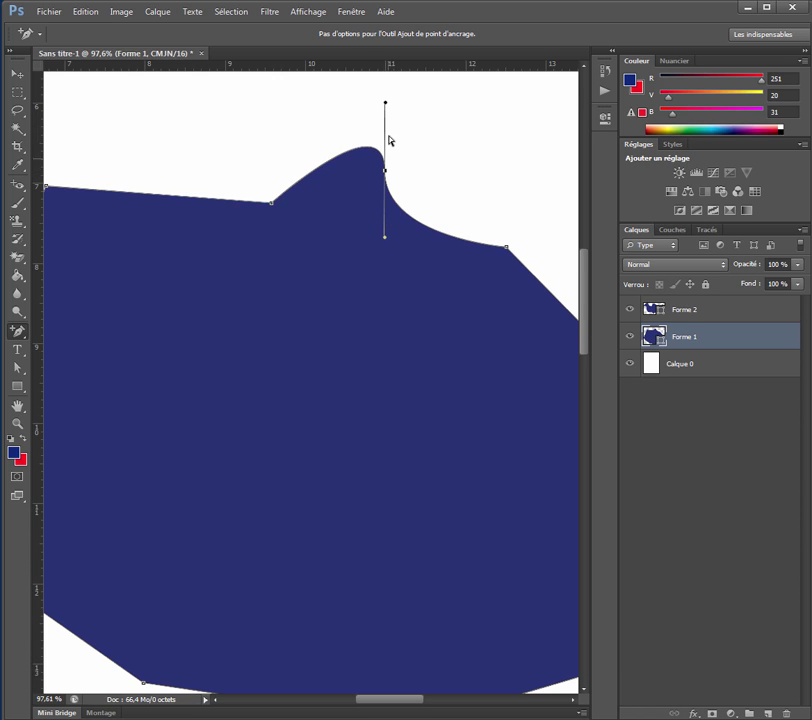
{"action": "left_click_drag", "start_coordinate": [385, 103], "coordinate": [355, 87]}
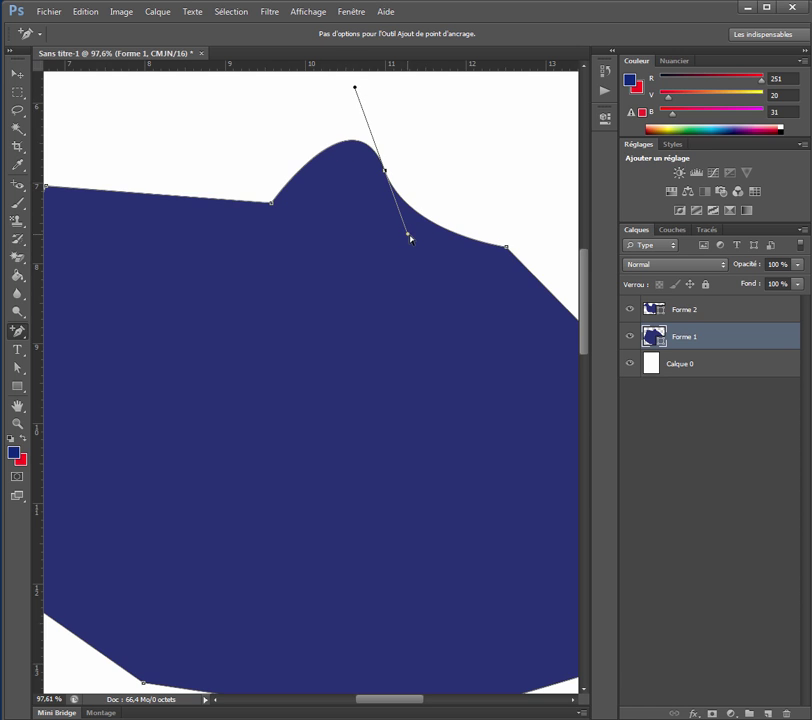
{"action": "left_click_drag", "start_coordinate": [409, 236], "coordinate": [391, 260]}
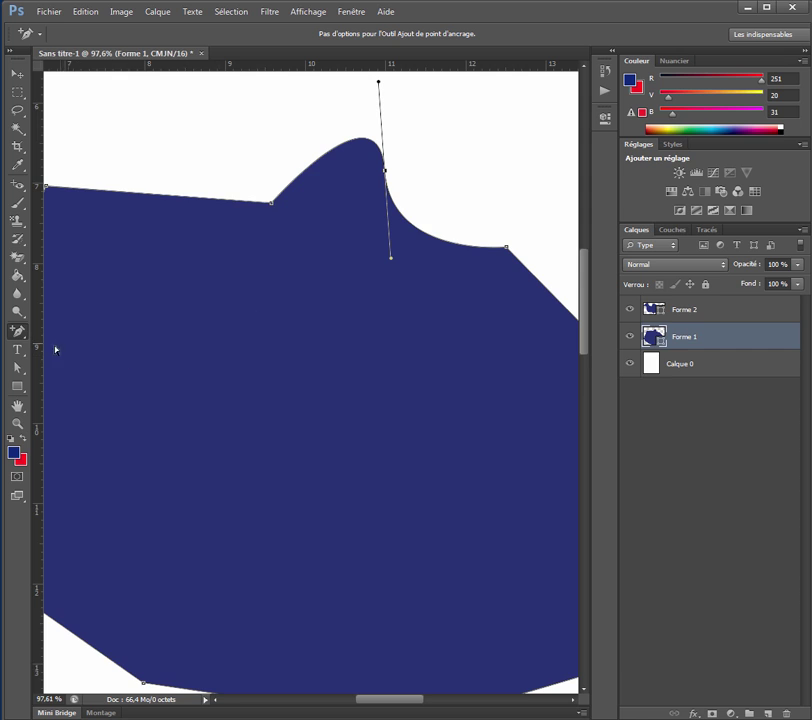
Delete the added curve point with the Delete Anchor Point tool, and undo the deletion
{"action": "right_click", "coordinate": [22, 336]}
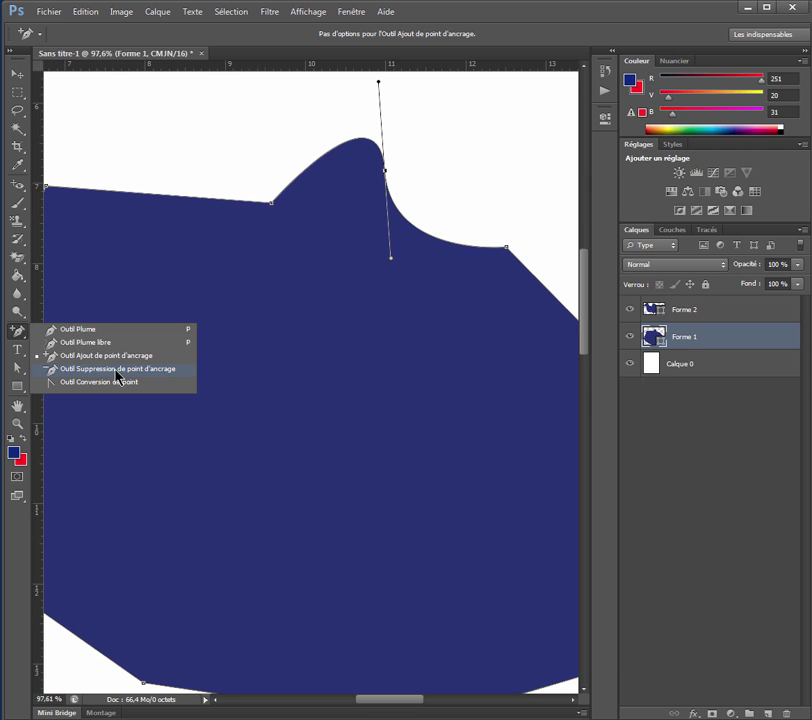
{"action": "left_click", "coordinate": [88, 370]}
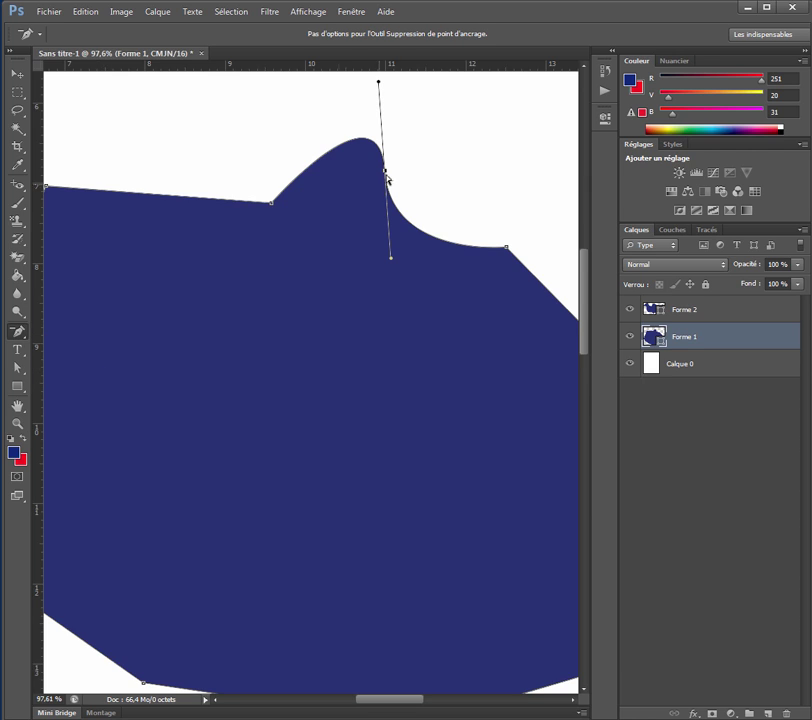
{"action": "left_click", "coordinate": [386, 177]}
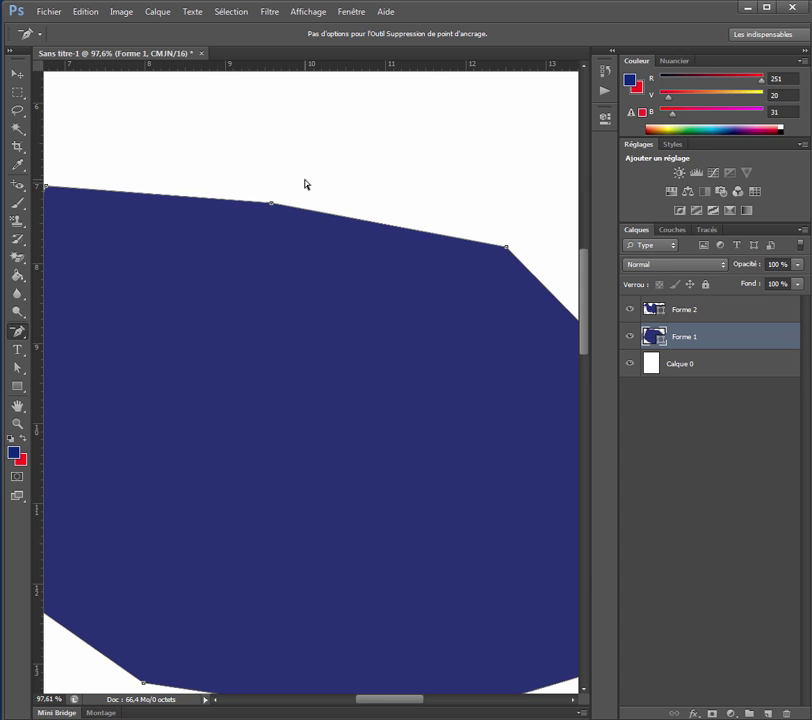
{"action": "key", "text": "ctrl+z"}
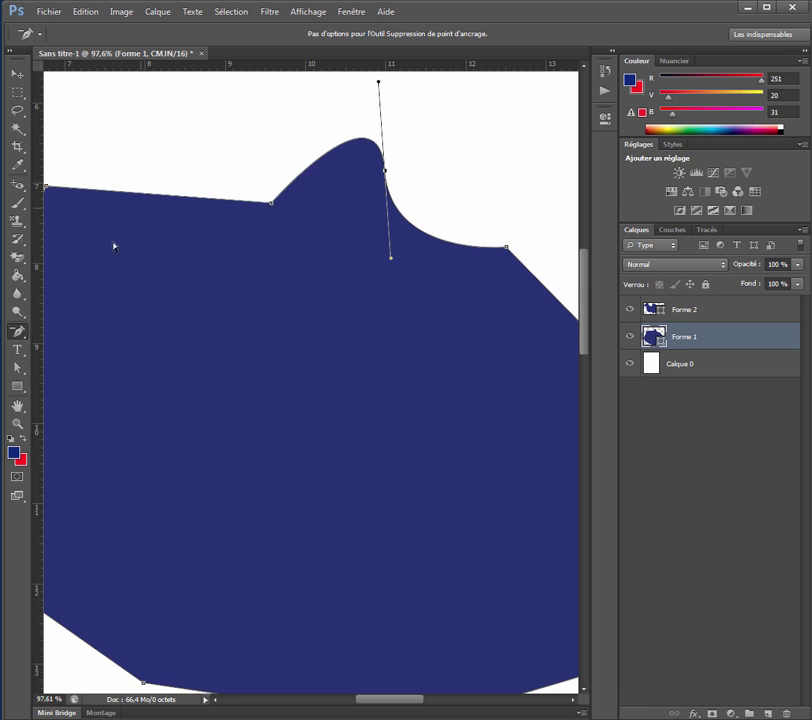
Convert the added curve point on the polygon's top edge into a corner point
{"action": "left_click", "coordinate": [27, 340]}
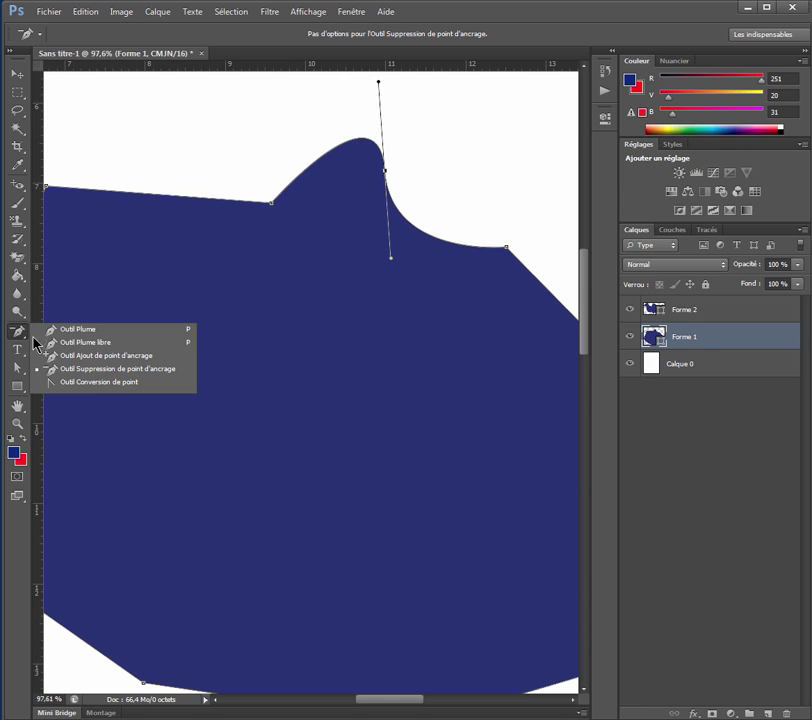
{"action": "left_click", "coordinate": [102, 382]}
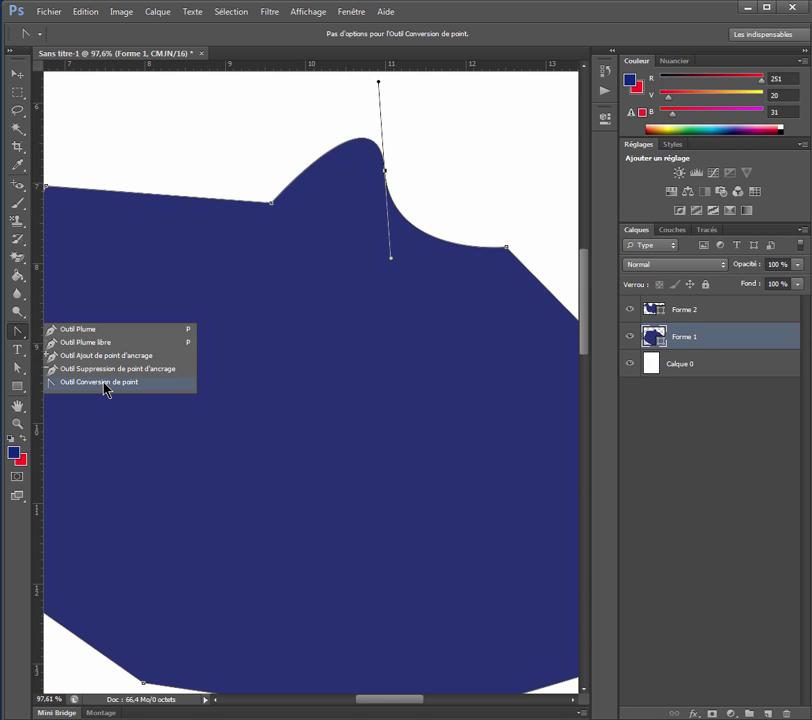
{"action": "left_click", "coordinate": [385, 172]}
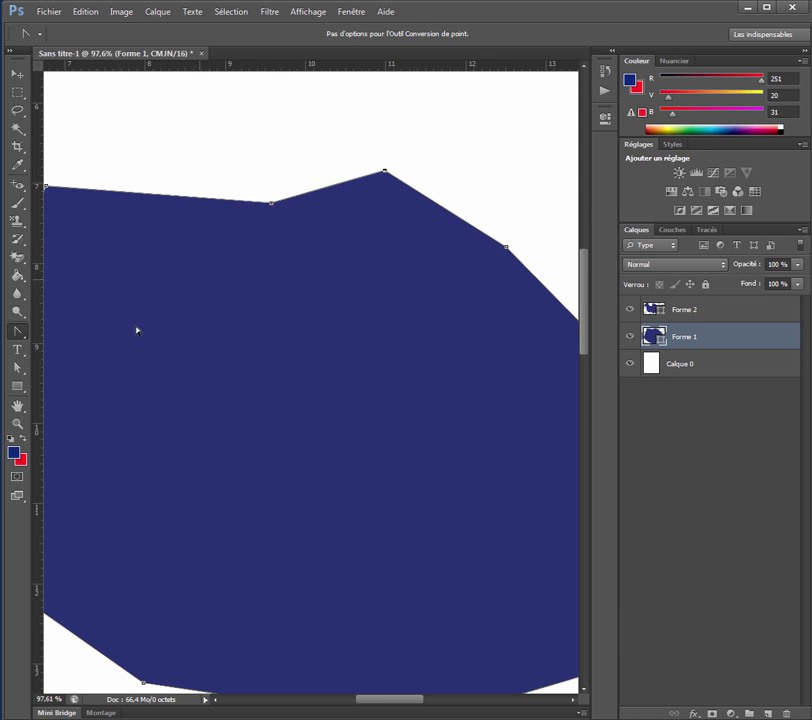
Move the polygon upward, rotate it by -9.51 degrees, scale its height to 90.23% and apply the transformation
{"action": "left_click", "coordinate": [19, 336]}
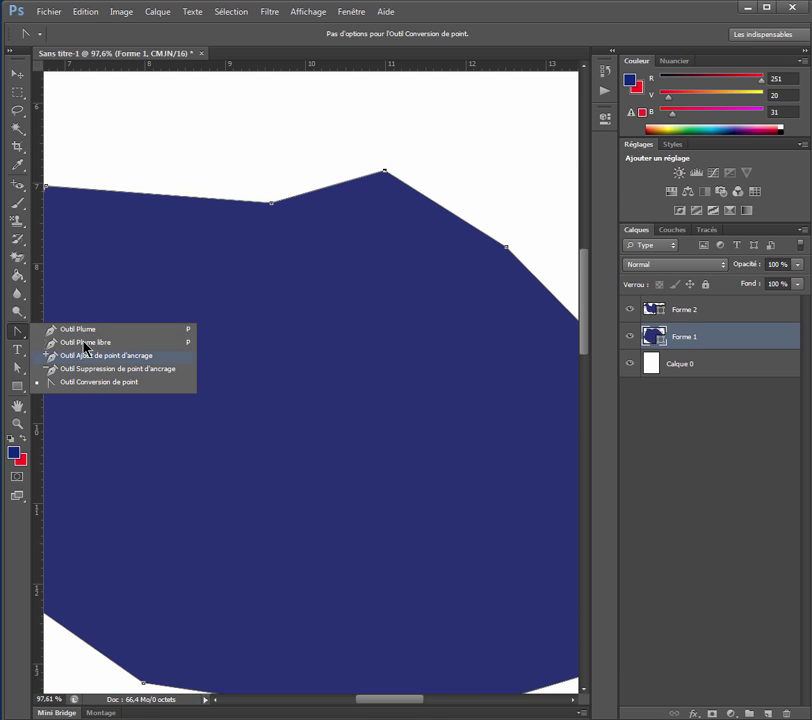
{"action": "left_click", "coordinate": [88, 332]}
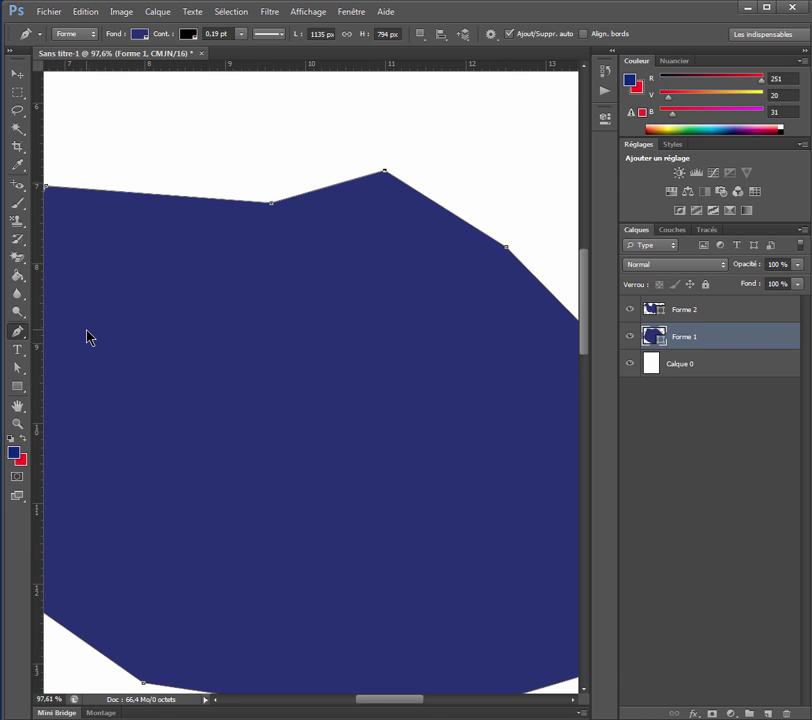
{"action": "key", "text": "ctrl+minus"}
{"action": "key", "text": "ctrl+minus"}
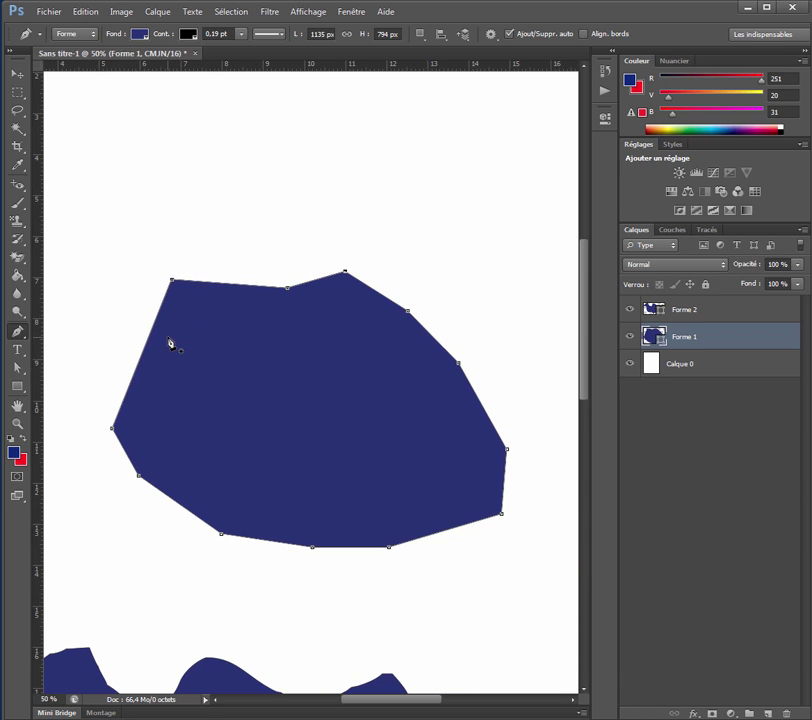
{"action": "left_click", "coordinate": [22, 76]}
{"action": "left_click_drag", "start_coordinate": [305, 406], "coordinate": [319, 309]}
{"action": "left_click_drag", "start_coordinate": [112, 169], "coordinate": [98, 202]}
{"action": "left_click_drag", "start_coordinate": [301, 172], "coordinate": [304, 203]}
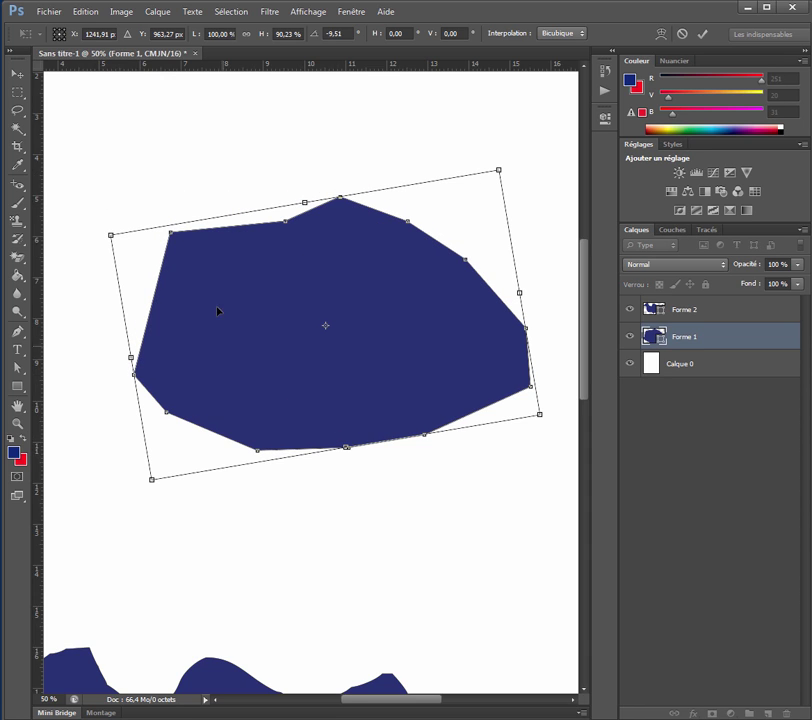
{"action": "left_click", "coordinate": [702, 35]}
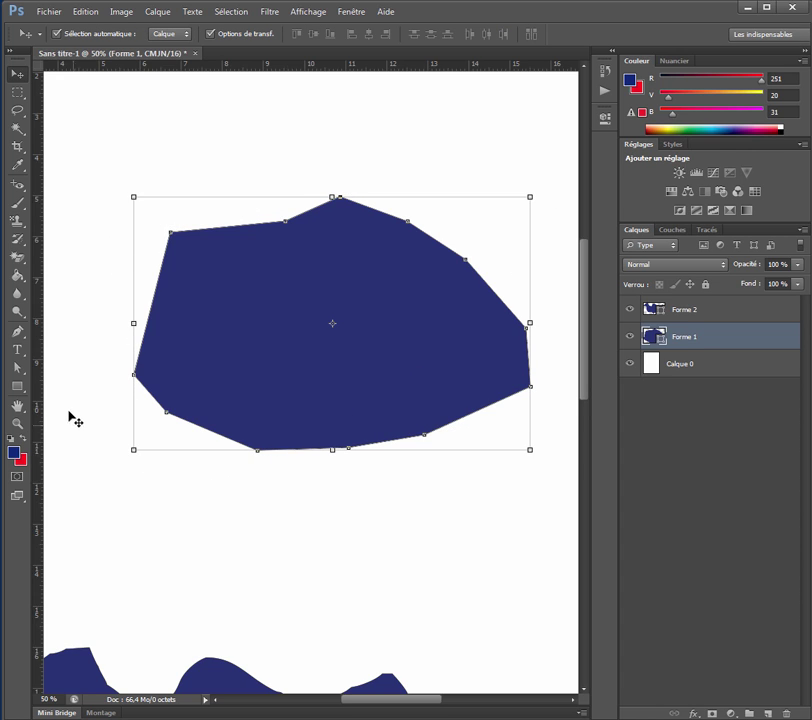
Move the polygon's whole path slightly up and to the left with the Path Selection tool
{"action": "left_click_drag", "start_coordinate": [16, 370], "coordinate": [67, 367]}
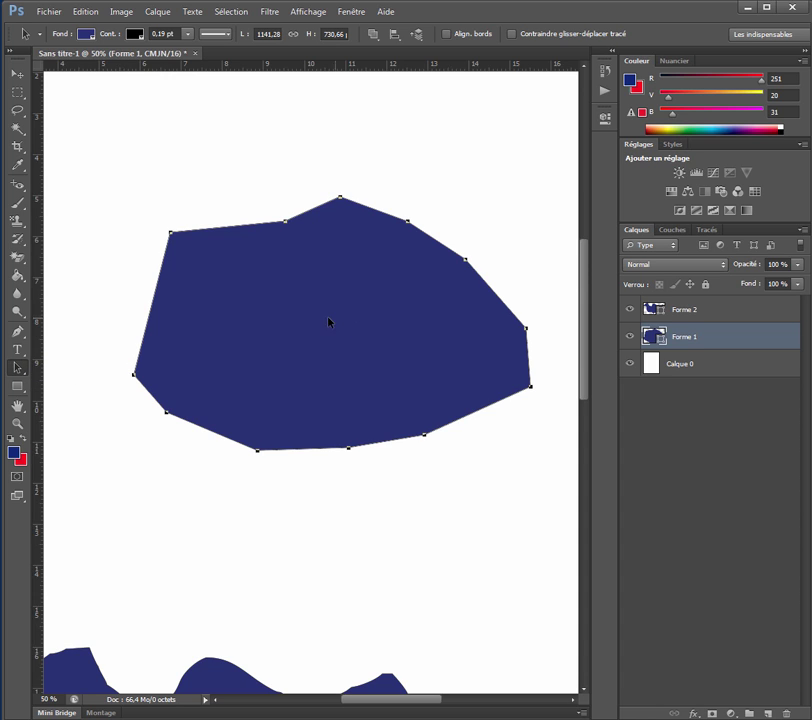
{"action": "left_click_drag", "start_coordinate": [307, 308], "coordinate": [290, 298]}
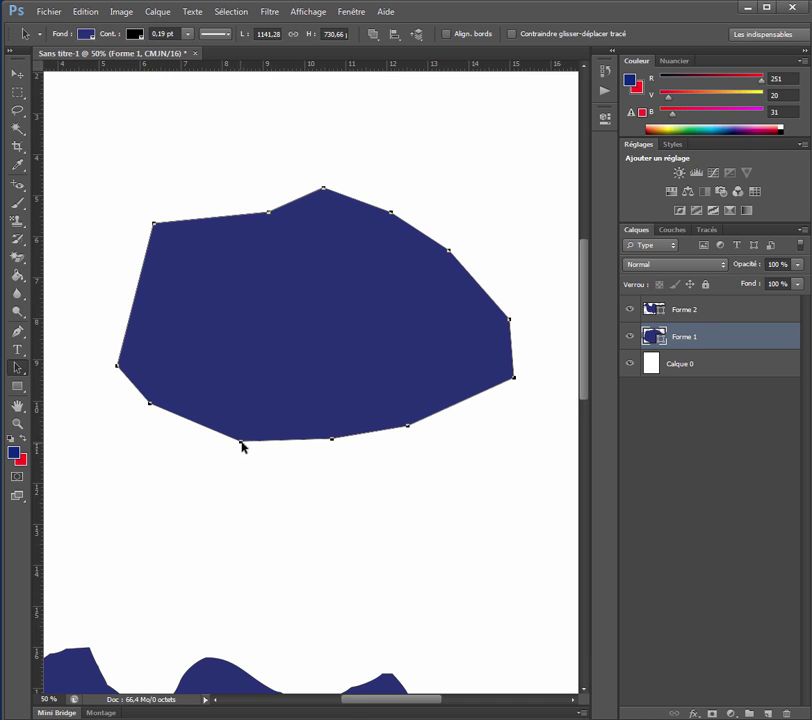
Try shifting the polygon's lowest left anchor point downward with the Direct Selection tool, and undo the moves
{"action": "left_click", "coordinate": [18, 370]}
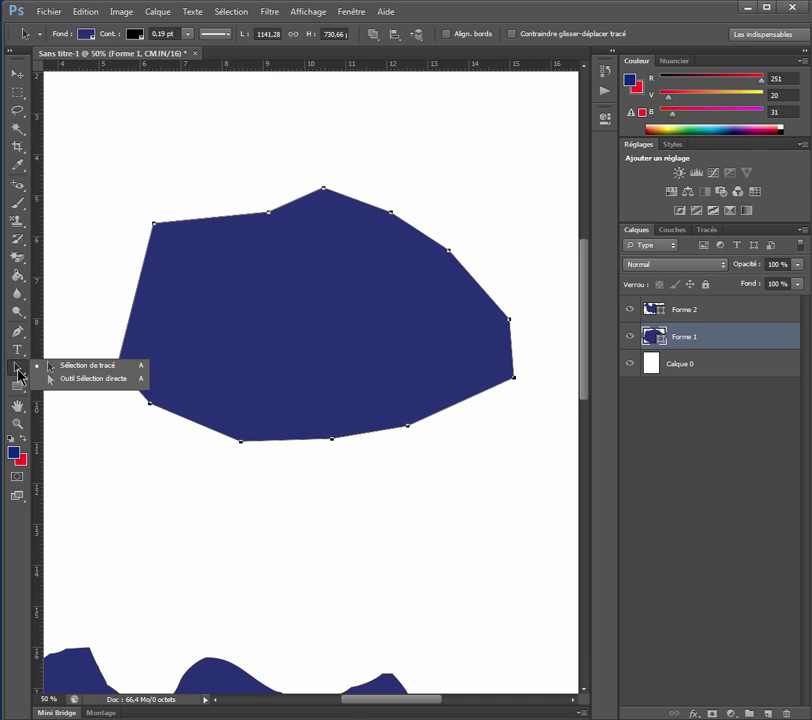
{"action": "left_click", "coordinate": [85, 380]}
{"action": "left_click_drag", "start_coordinate": [241, 442], "coordinate": [240, 449]}
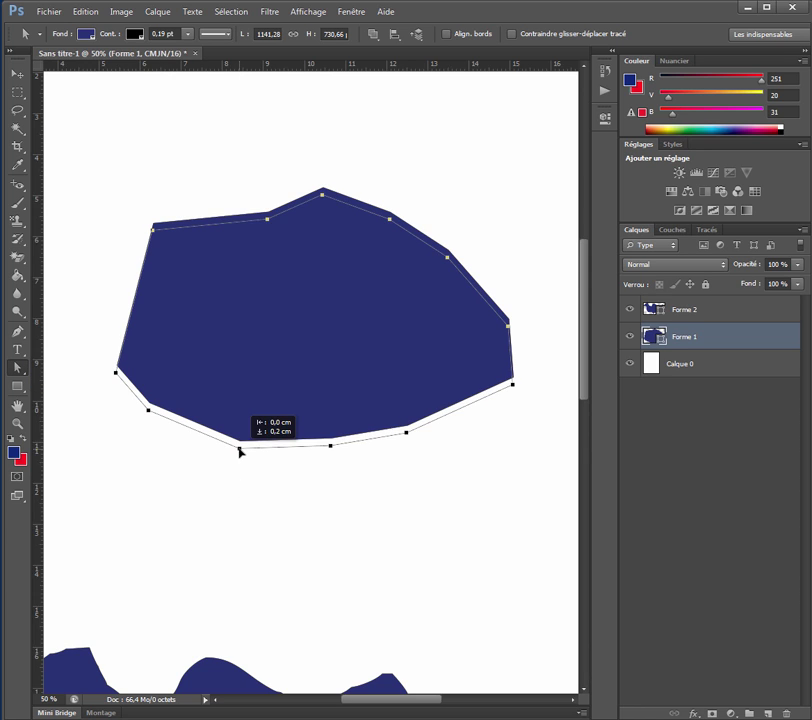
{"action": "left_click", "coordinate": [265, 508]}
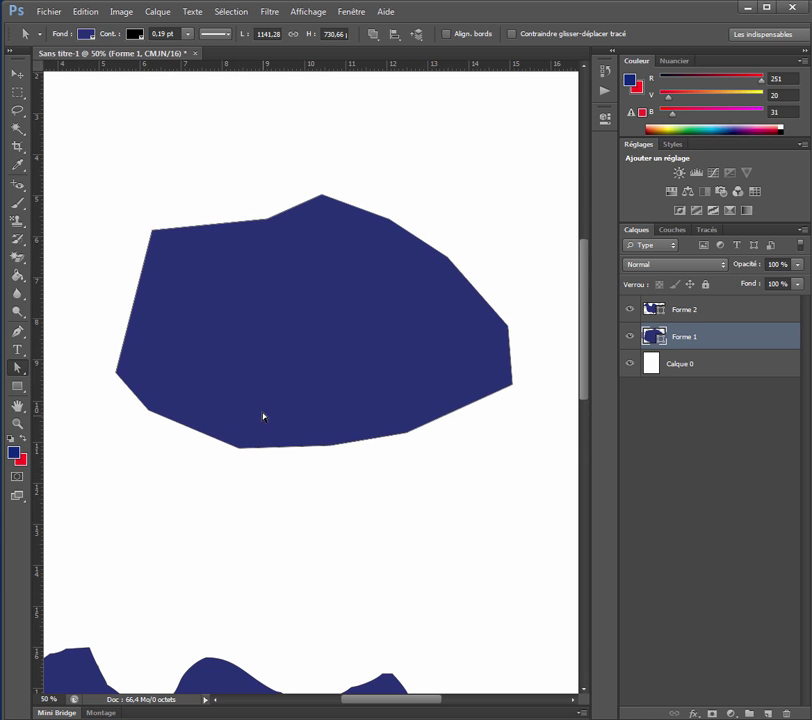
{"action": "left_click", "coordinate": [228, 447]}
{"action": "mouse_move", "coordinate": [240, 449]}
{"action": "left_mouse_down"}
{"action": "mouse_move", "coordinate": [234, 486]}
{"action": "mouse_move", "coordinate": [243, 413]}
{"action": "mouse_move", "coordinate": [225, 469]}
{"action": "mouse_move", "coordinate": [207, 451]}
{"action": "mouse_move", "coordinate": [240, 467]}
{"action": "left_mouse_up"}
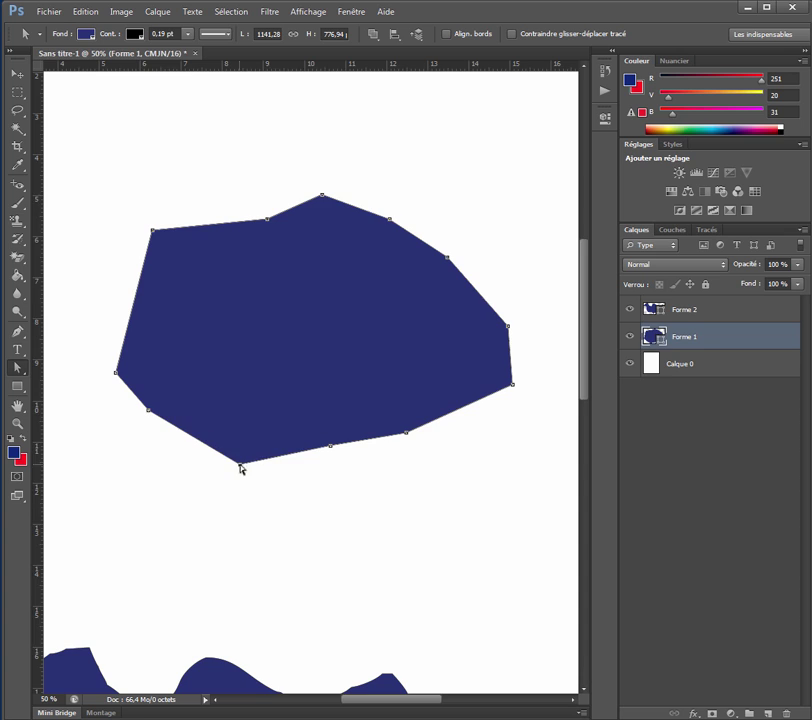
{"action": "left_click", "coordinate": [297, 501]}
{"action": "key", "text": "ctrl+alt+z"}
{"action": "key", "text": "ctrl+alt+z"}
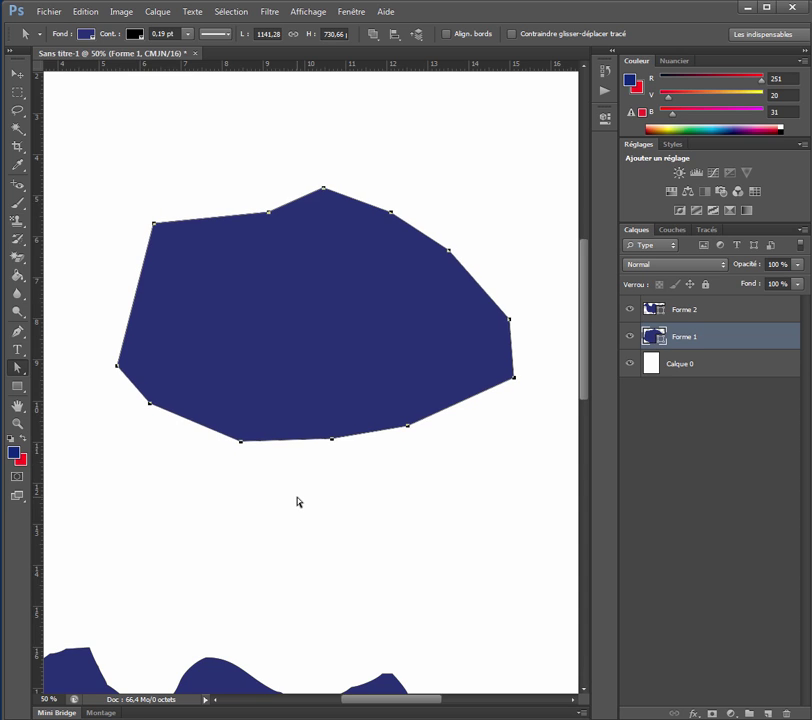
Pull the polygon's two lowest anchor points downward individually with Direct Selection, extending its height to about 809 px
{"action": "left_click", "coordinate": [226, 476]}
{"action": "left_click", "coordinate": [217, 434]}
{"action": "left_click_drag", "start_coordinate": [240, 441], "coordinate": [234, 467]}
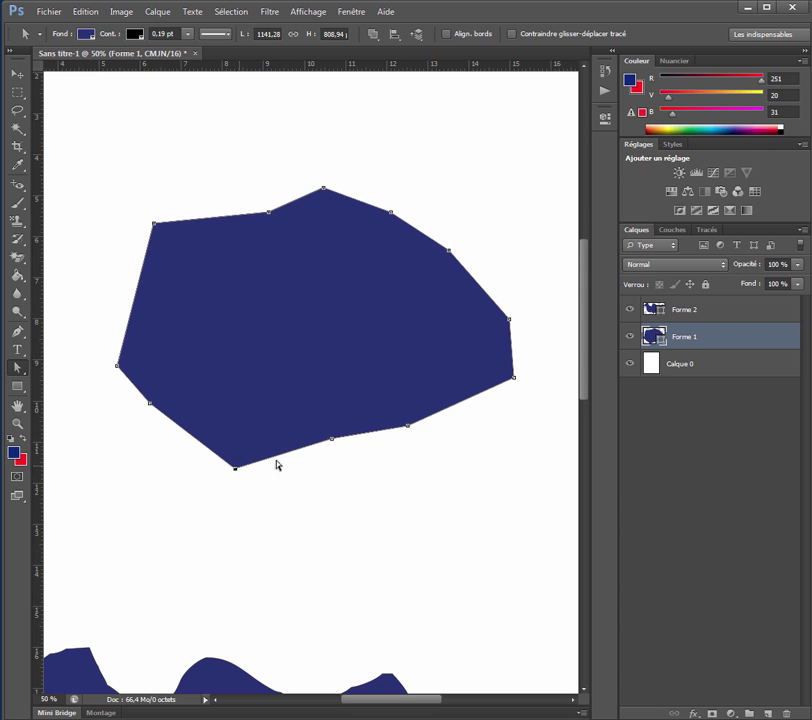
{"action": "left_click_drag", "start_coordinate": [332, 439], "coordinate": [342, 463]}
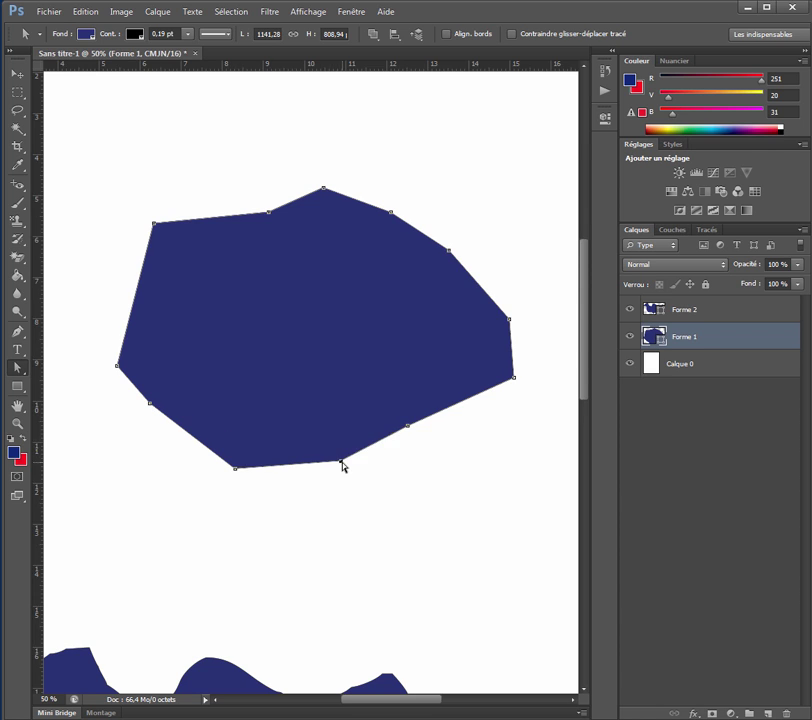